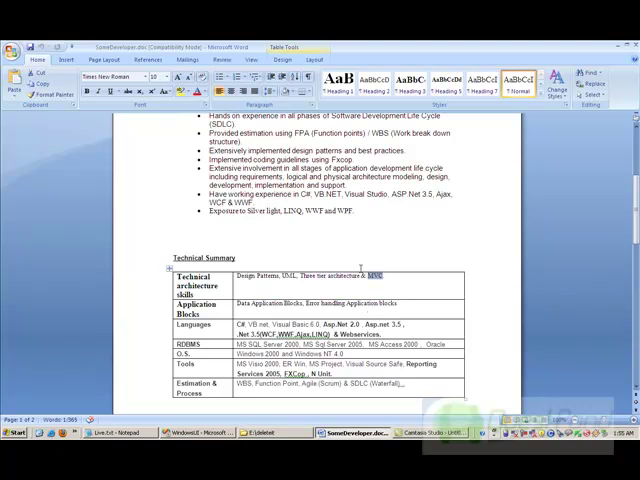
Clear the selection on the MVC entry before moving to page 2.
click(310, 235)
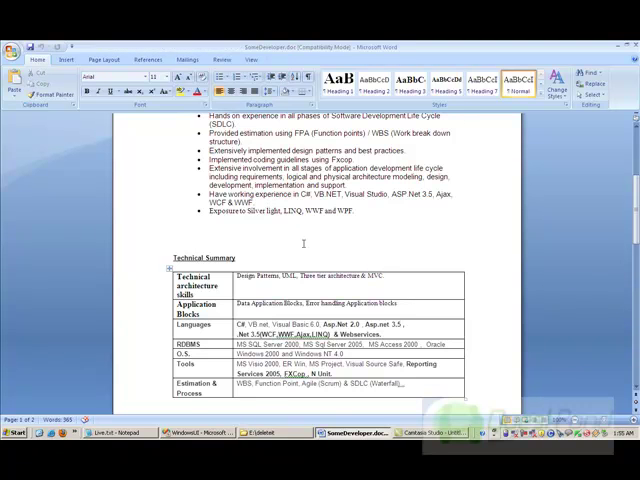
scroll(302, 243, up, 2)
scroll(302, 243, up, 2)
scroll(302, 243, up, 3)
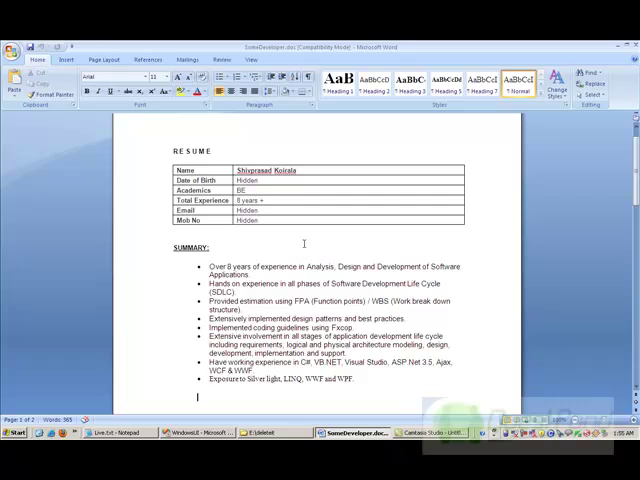
scroll(304, 243, down, 3)
scroll(304, 243, down, 1)
scroll(304, 243, down, 1)
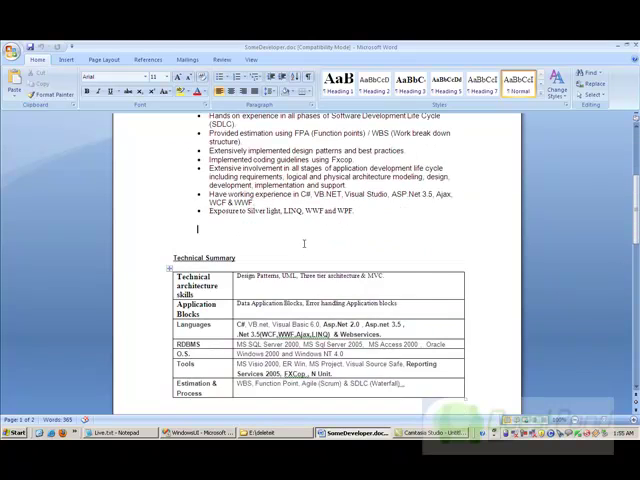
scroll(304, 243, down, 1)
scroll(304, 243, down, 3)
scroll(304, 243, down, 3)
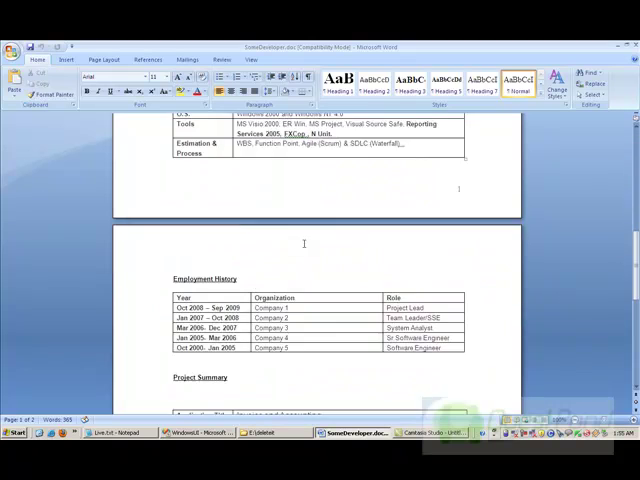
scroll(304, 243, down, 2)
scroll(304, 243, down, 3)
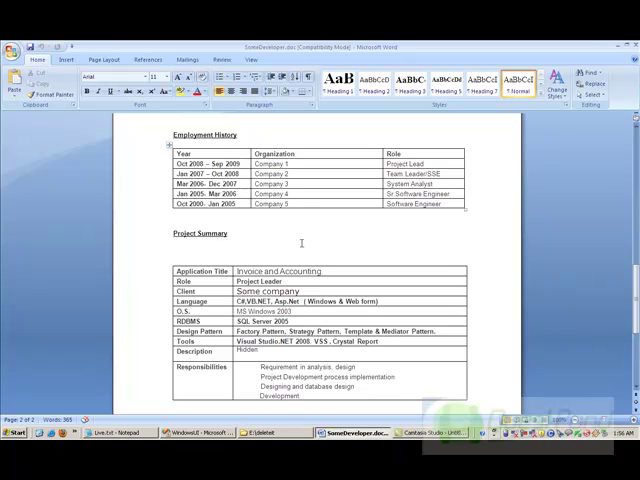
scroll(304, 243, down, 3)
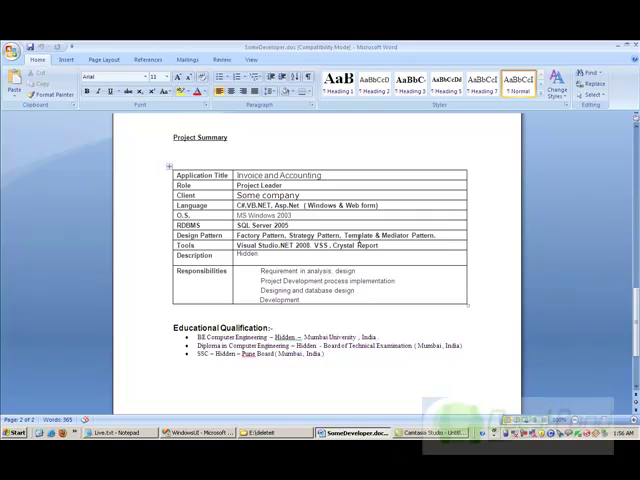
scroll(347, 233, down, 2)
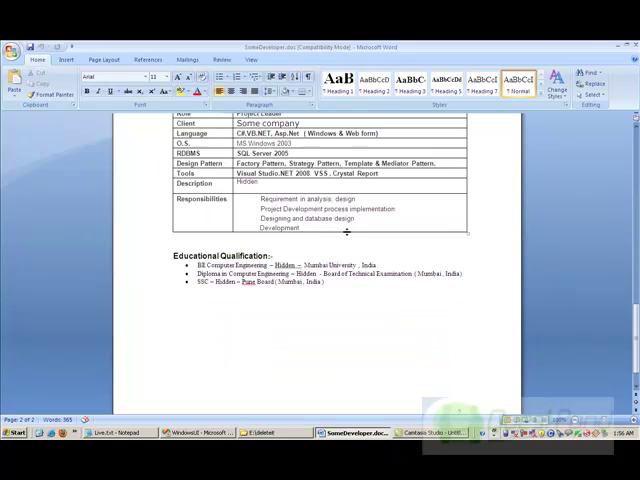
scroll(347, 233, up, 2)
scroll(347, 233, up, 2)
scroll(347, 233, up, 2)
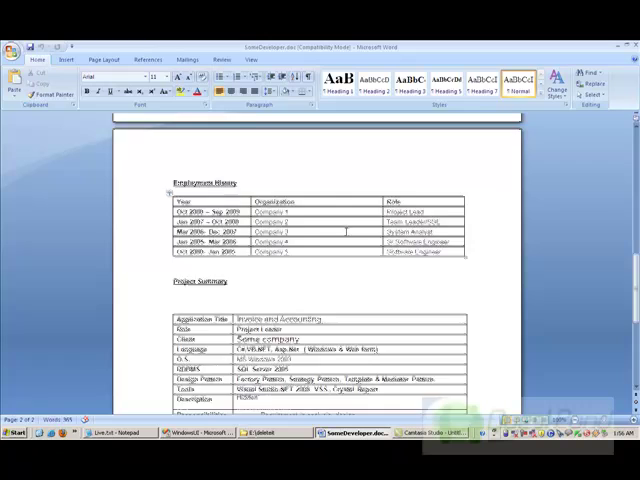
scroll(347, 233, up, 3)
scroll(347, 233, up, 3)
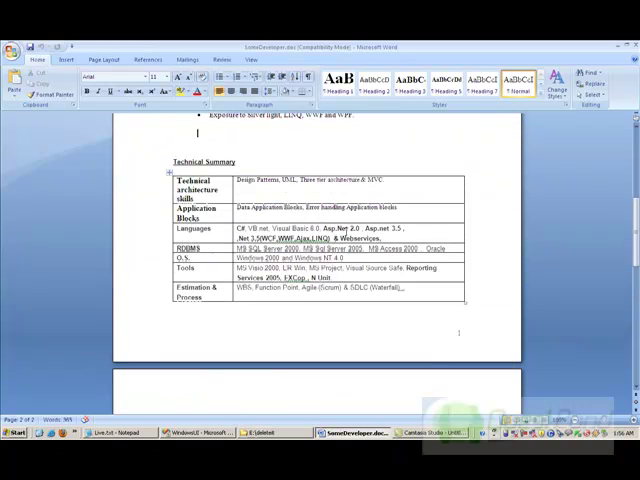
Select MS SQL Server 2000 in the RDBMS row, then deselect it.
drag(236, 248, 362, 248)
click(308, 248)
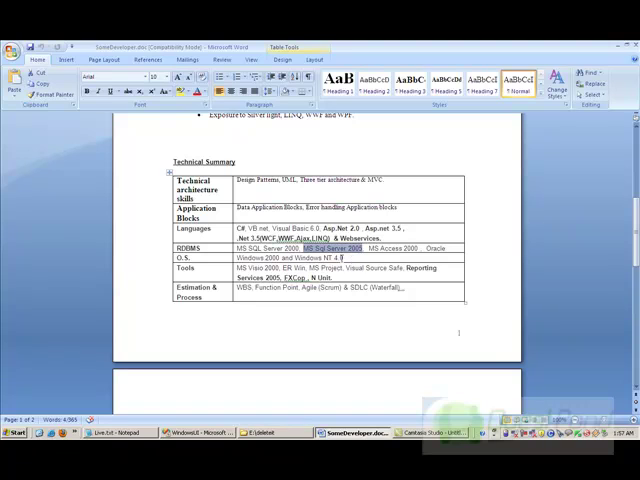
Clear the current selection and drag across 'Sql Server 2005' in the RDBMS row.
click(288, 228)
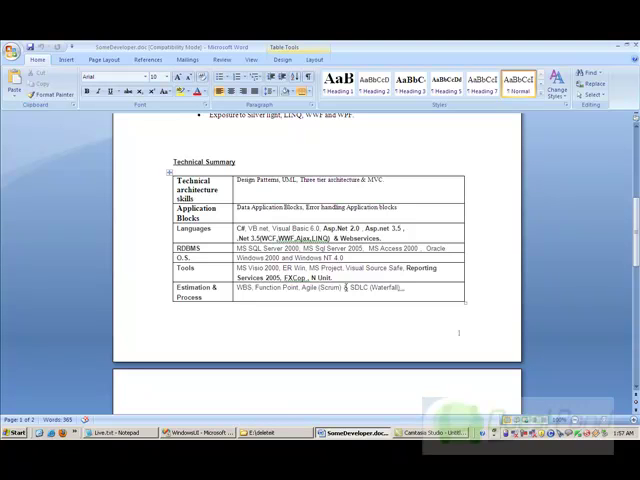
drag(316, 248, 362, 248)
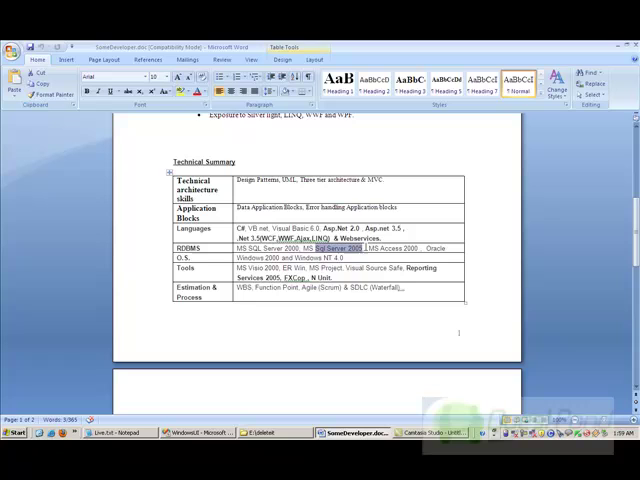
scroll(297, 255, down, 2)
scroll(292, 249, down, 1)
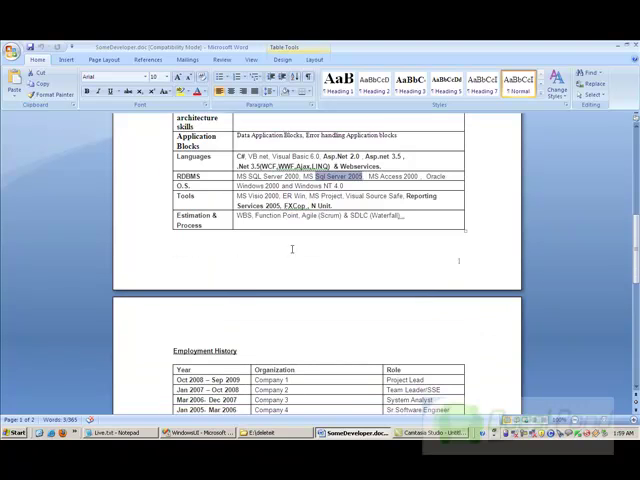
scroll(292, 249, down, 1)
scroll(292, 249, down, 1)
scroll(292, 249, down, 1)
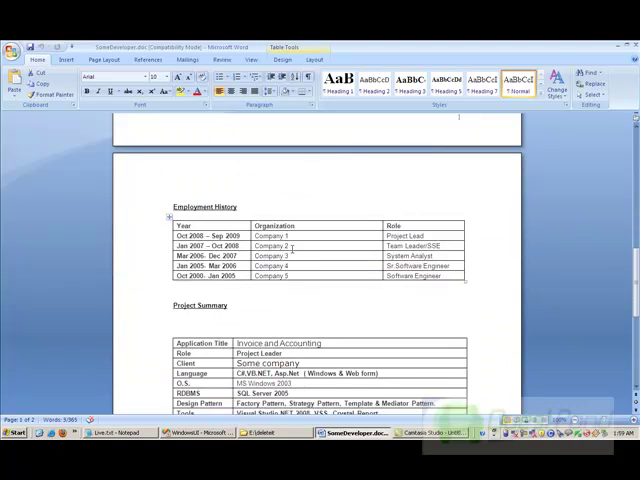
scroll(292, 249, up, 1)
scroll(292, 249, up, 2)
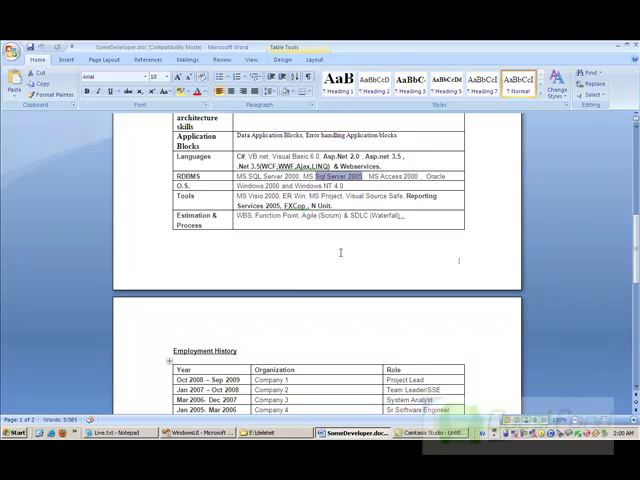
scroll(340, 250, up, 5)
scroll(342, 248, up, 3)
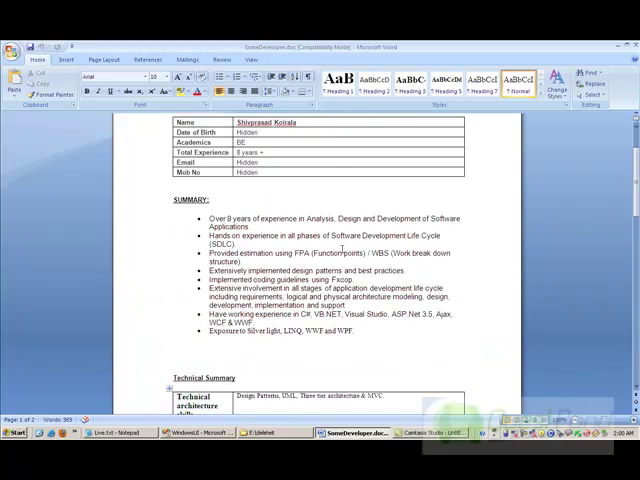
scroll(342, 248, down, 3)
scroll(342, 248, up, 2)
scroll(342, 248, down, 1)
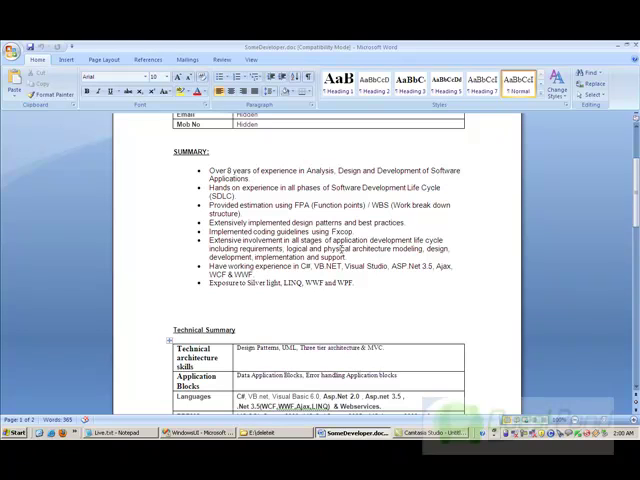